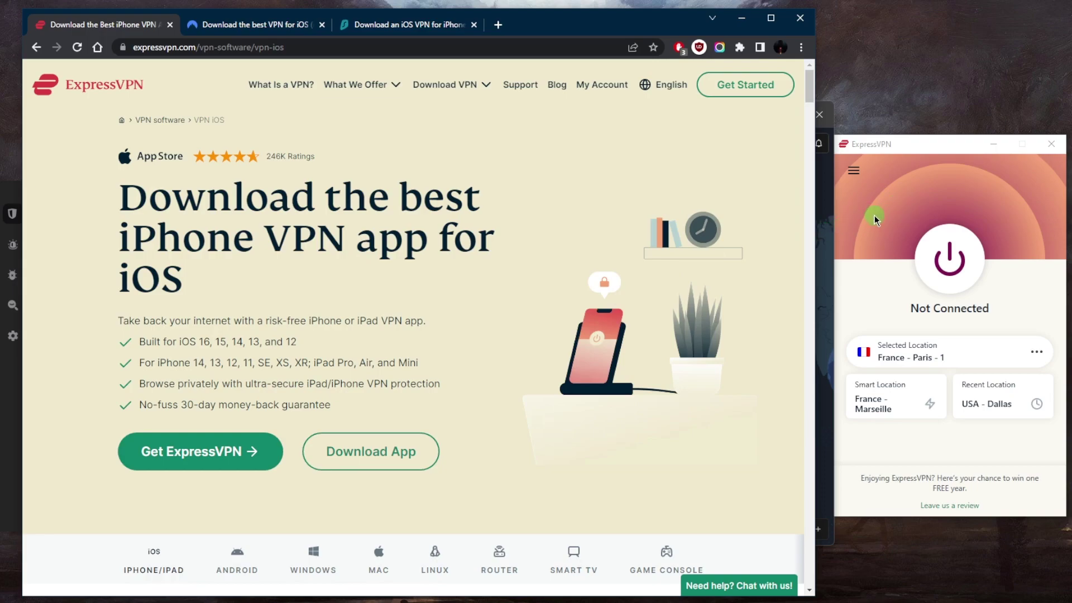
Step: Bring the ExpressVPN app forward and compare the NordVPN and Surfshark iOS download pages, returning to ExpressVPN's
{"action": "left_click", "coordinate": [875, 215]}
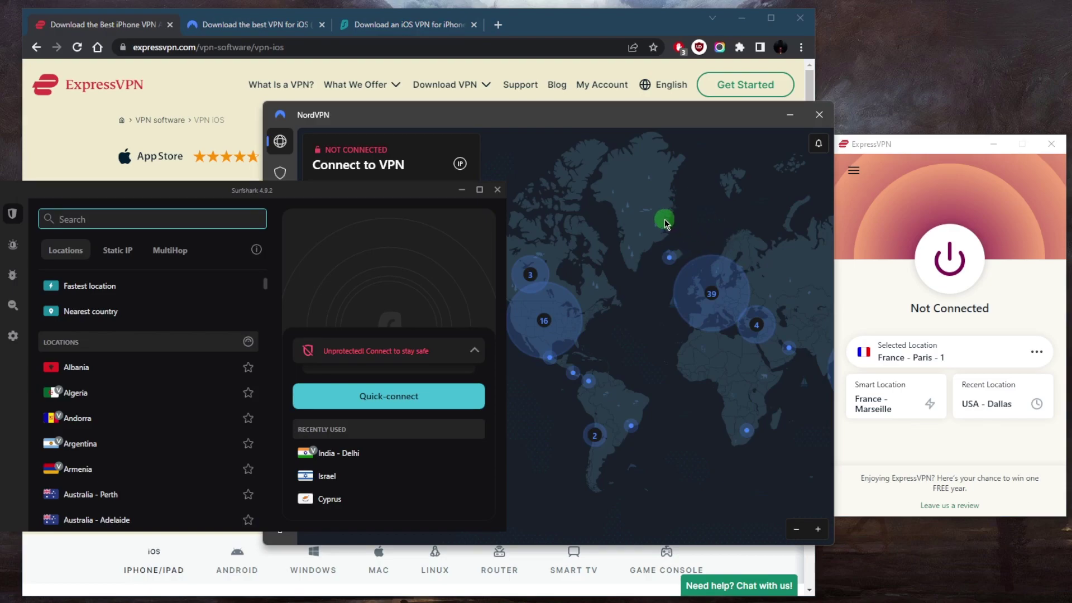
{"action": "left_click", "coordinate": [268, 29]}
{"action": "left_click", "coordinate": [424, 30]}
{"action": "left_click", "coordinate": [112, 24]}
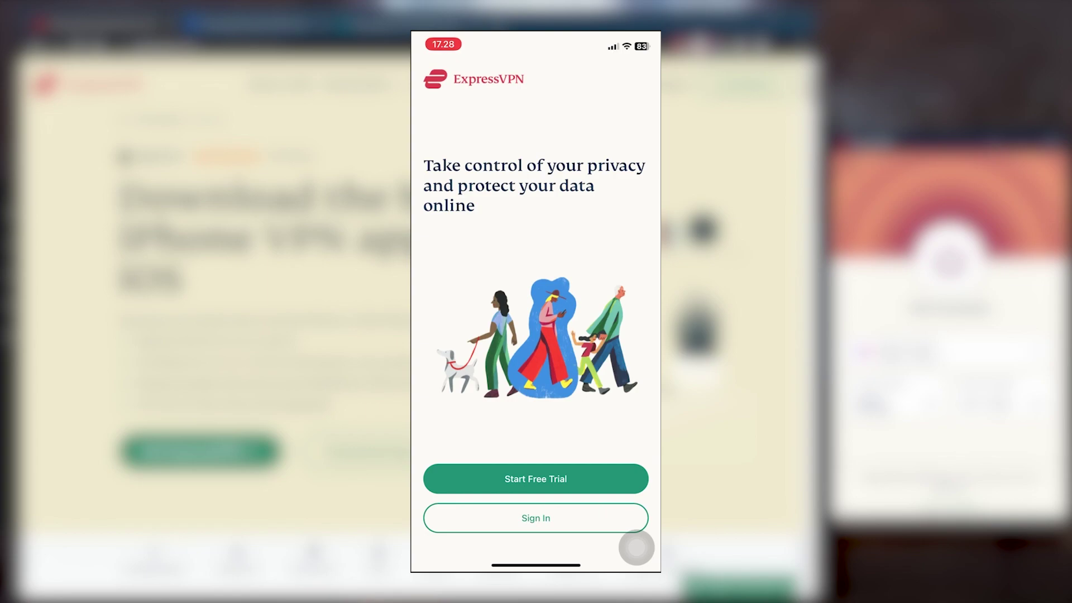
Step: Sign in to ExpressVPN and accept the privacy terms, notifications and diagnostic reports
{"action": "left_click", "coordinate": [536, 518]}
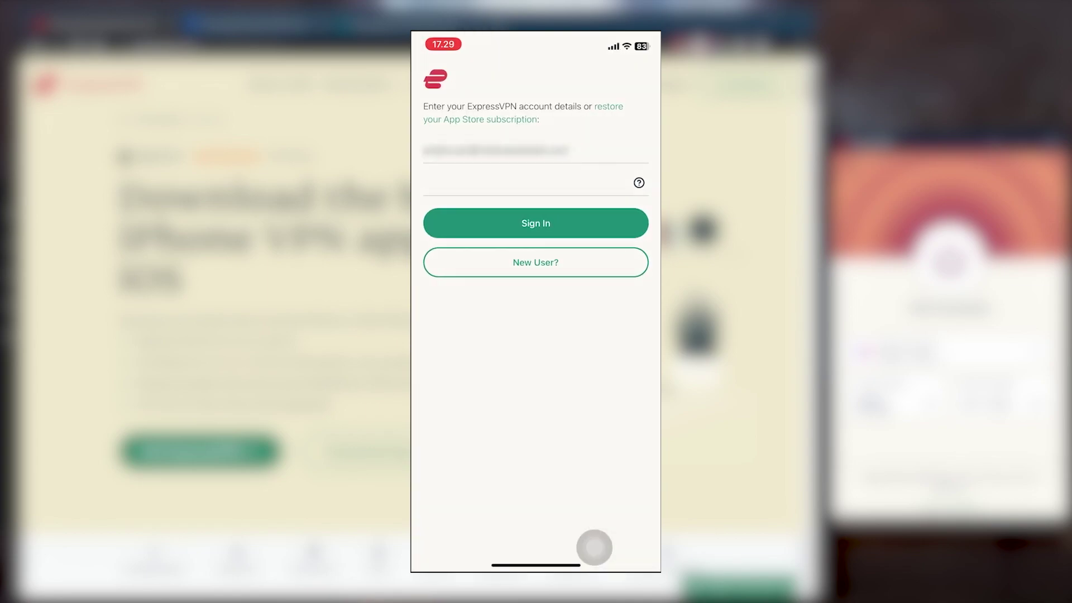
{"action": "left_click", "coordinate": [536, 222]}
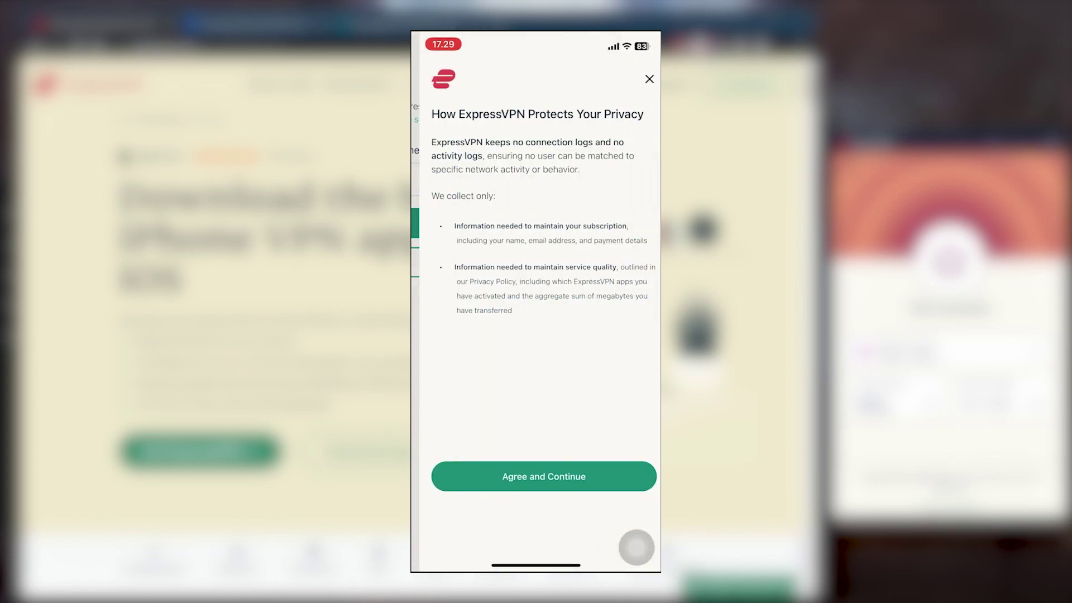
{"action": "left_click", "coordinate": [536, 477]}
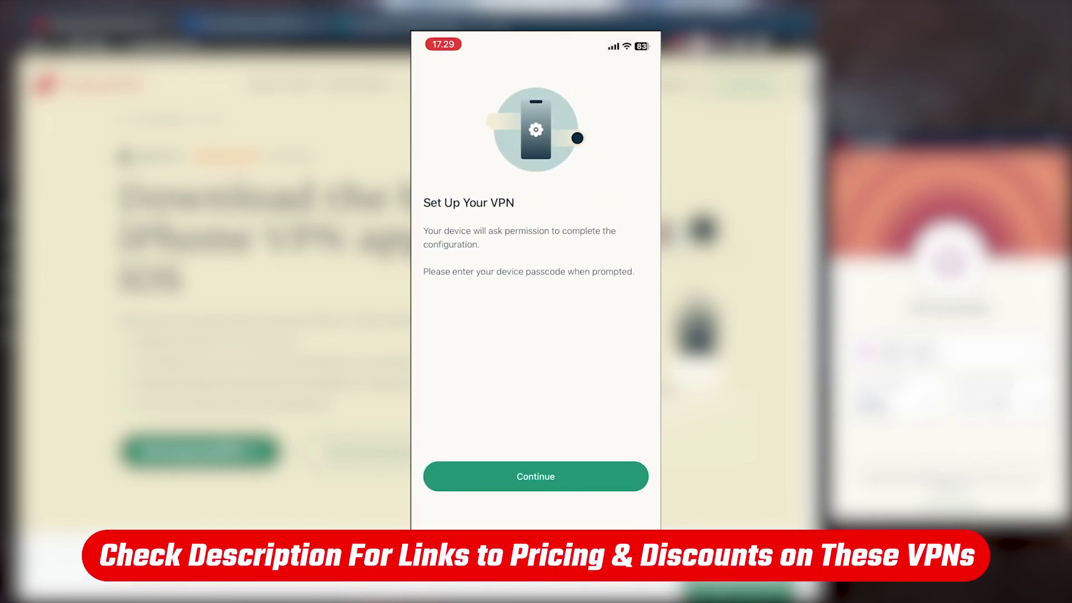
{"action": "left_click", "coordinate": [536, 477]}
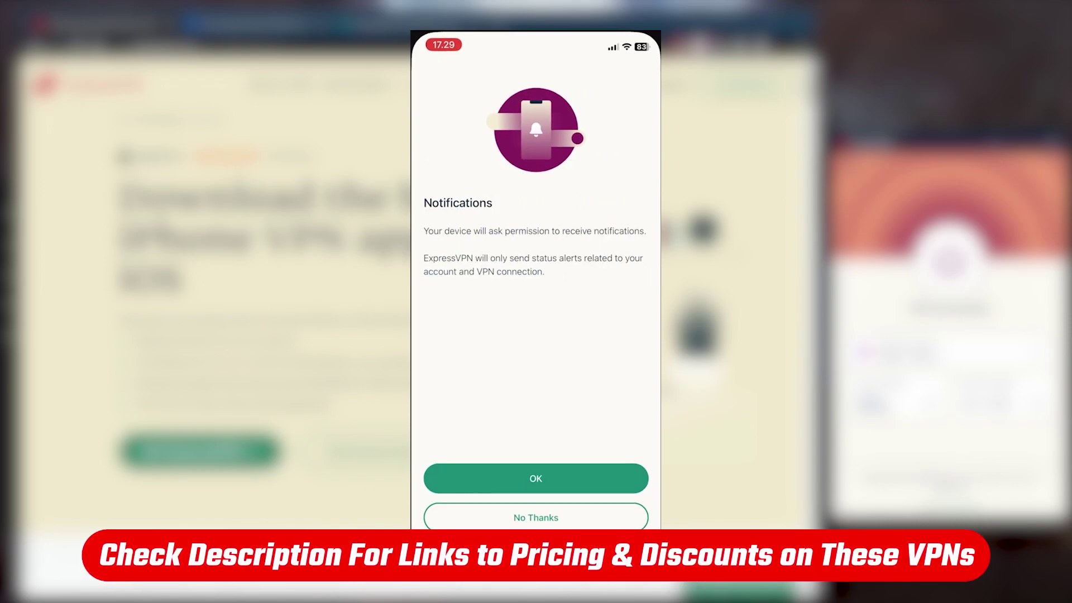
{"action": "left_click", "coordinate": [536, 478]}
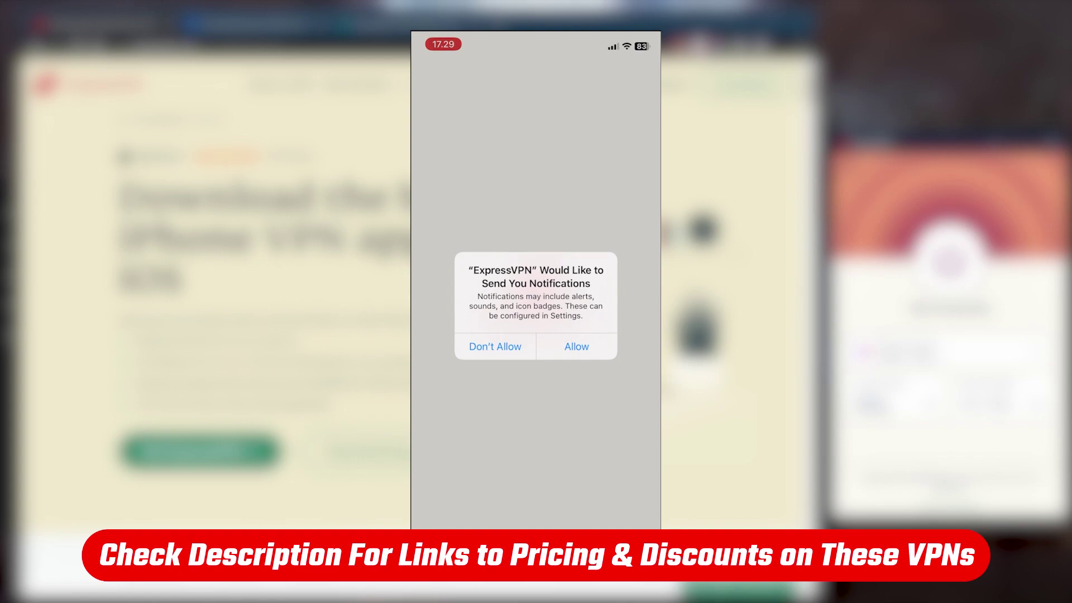
{"action": "left_click", "coordinate": [576, 346]}
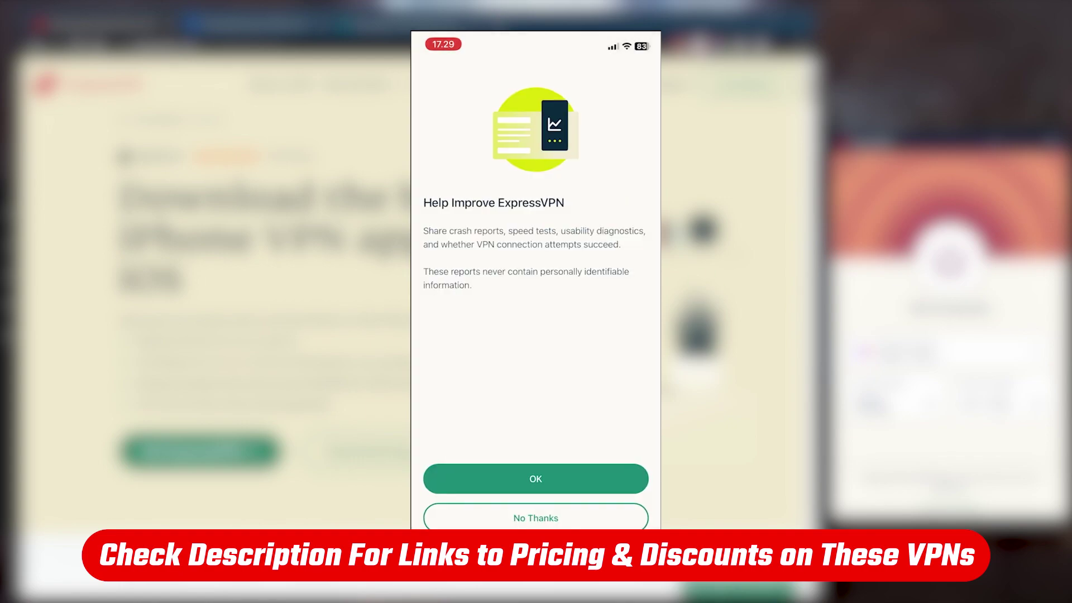
{"action": "left_click", "coordinate": [535, 478]}
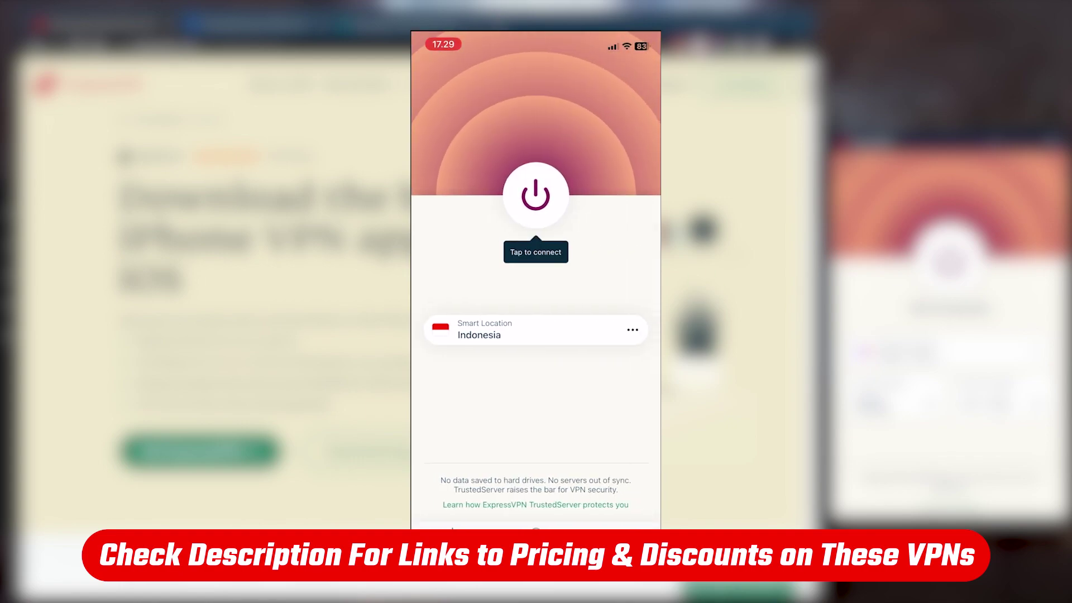
Step: Connect to USA - Los Angeles - 2 from the VPN Locations list
{"action": "left_click", "coordinate": [536, 330]}
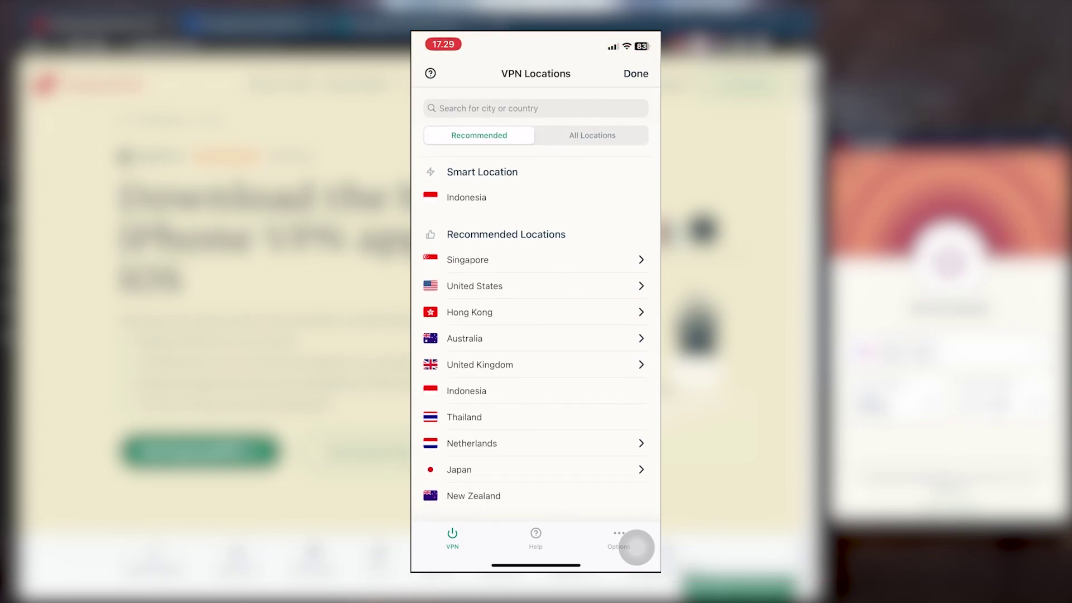
{"action": "left_click", "coordinate": [636, 74]}
{"action": "left_click", "coordinate": [535, 195]}
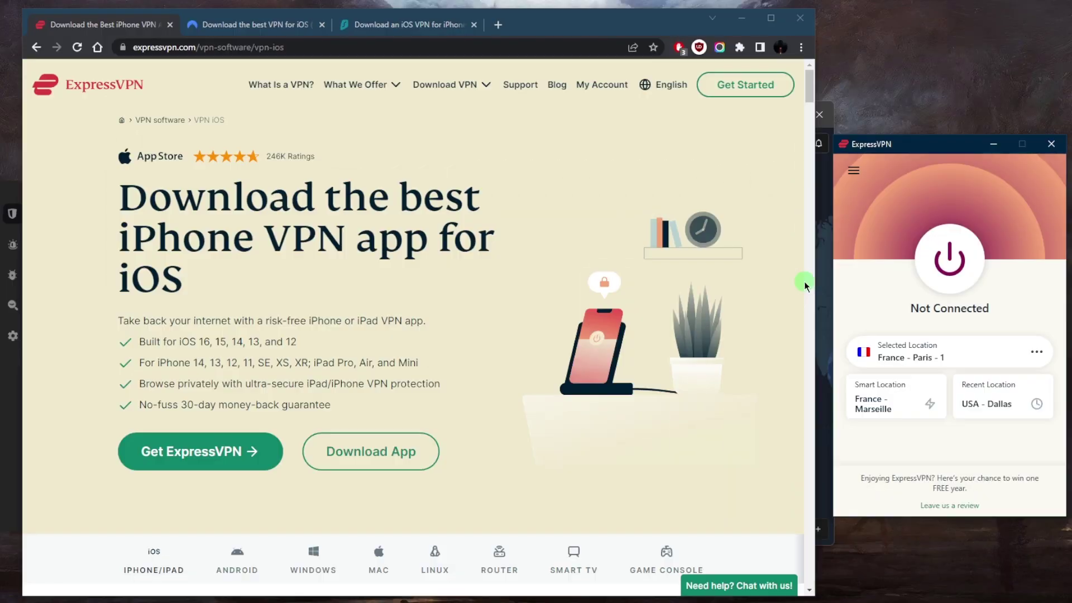
Step: Open whatismyip-address.com in a new tab to check the VPN's Paris, France address
{"action": "left_click", "coordinate": [499, 25]}
{"action": "type", "text": "wha"}
{"action": "key", "text": "Return"}
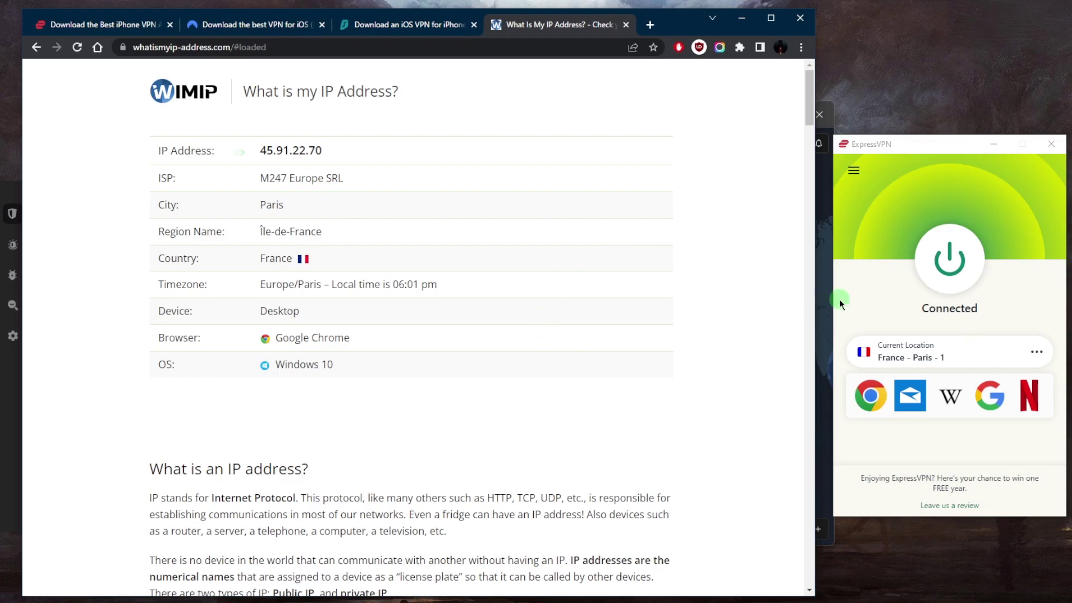
Step: Bring the NordVPN app and then the Surfshark app to the front with Alt-Tab
{"action": "key", "text": "alt+Tab"}
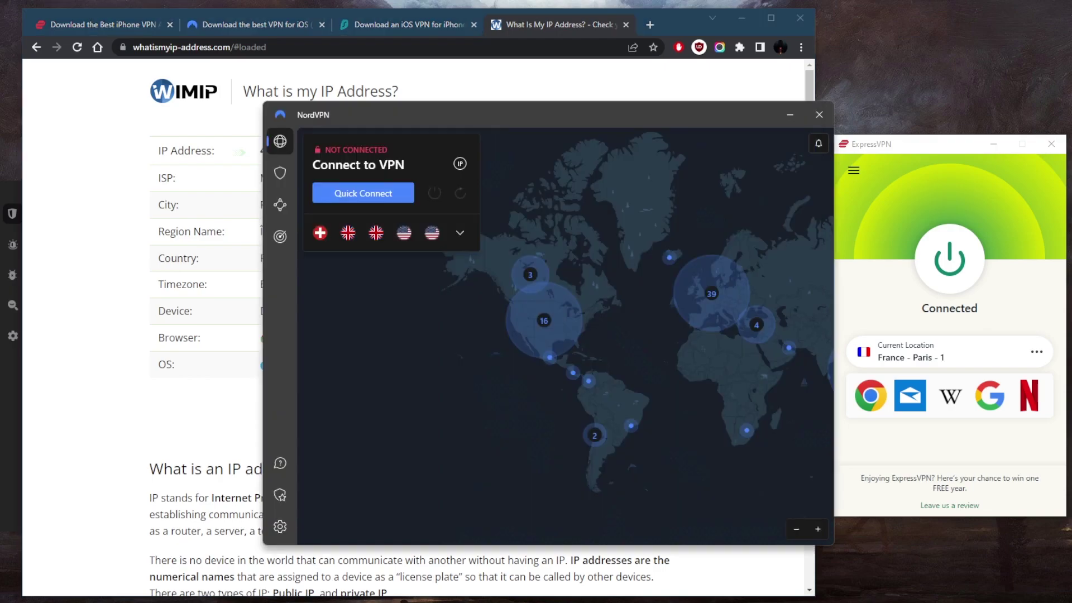
{"action": "key", "text": "alt+Tab"}
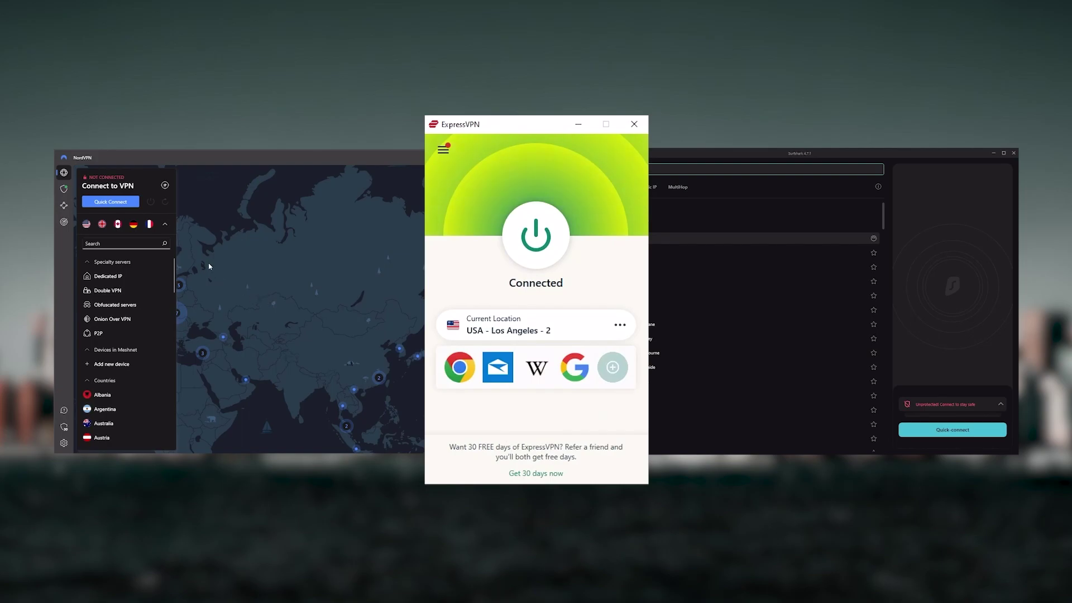
Step: Collapse NordVPN's server list to reveal its map and scroll down
{"action": "left_click", "coordinate": [165, 224]}
{"action": "scroll", "coordinate": [782, 324], "scroll_direction": "down", "scroll_amount": 3}
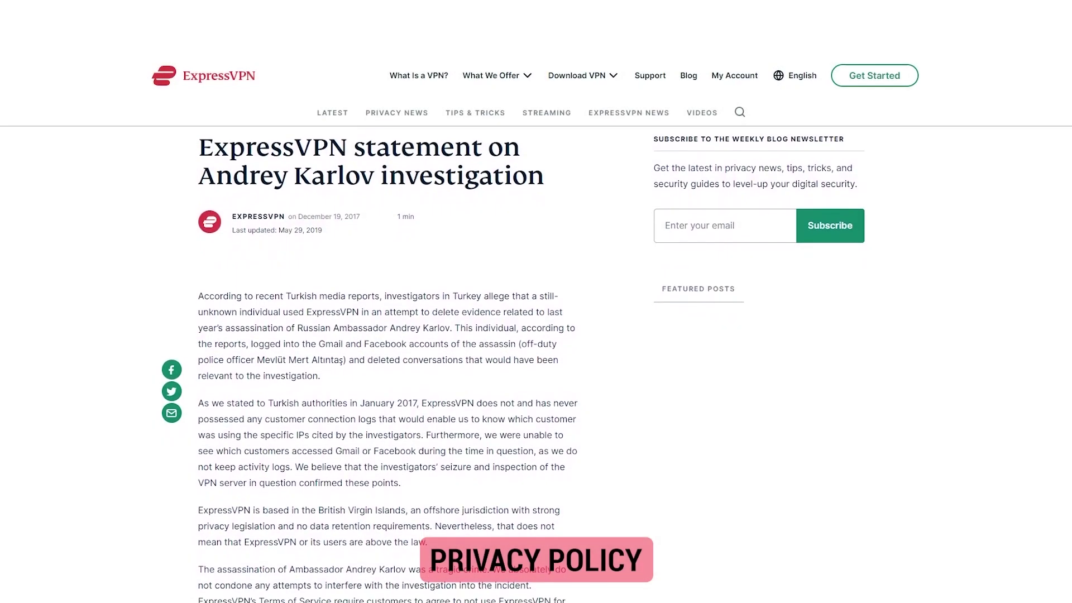
{"action": "scroll", "coordinate": [391, 363], "scroll_direction": "down", "scroll_amount": 1}
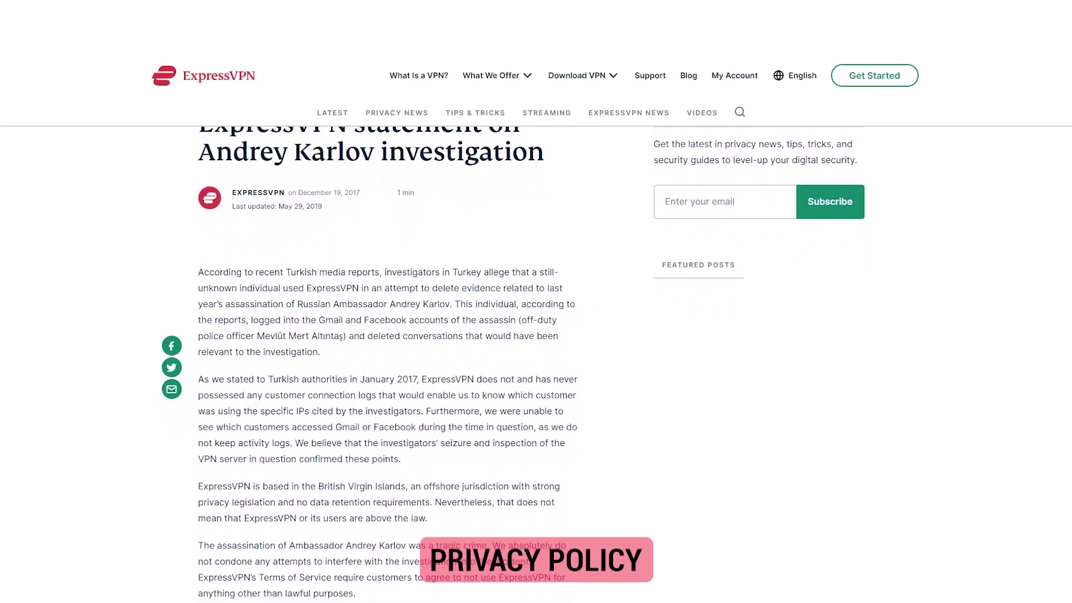
{"action": "scroll", "coordinate": [391, 363], "scroll_direction": "down", "scroll_amount": 1}
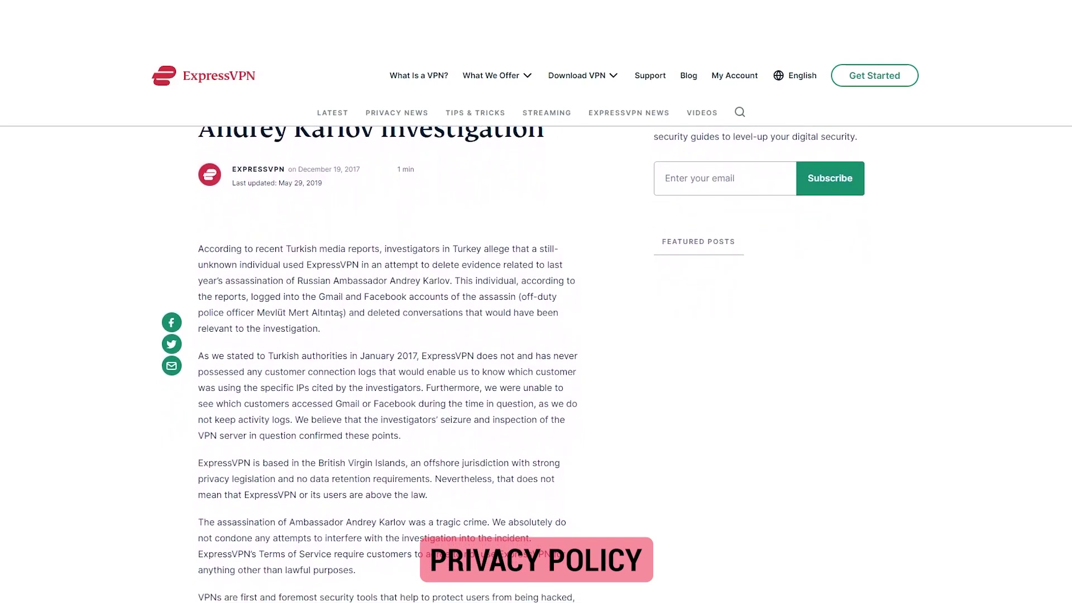
{"action": "scroll", "coordinate": [391, 363], "scroll_direction": "down", "scroll_amount": 1}
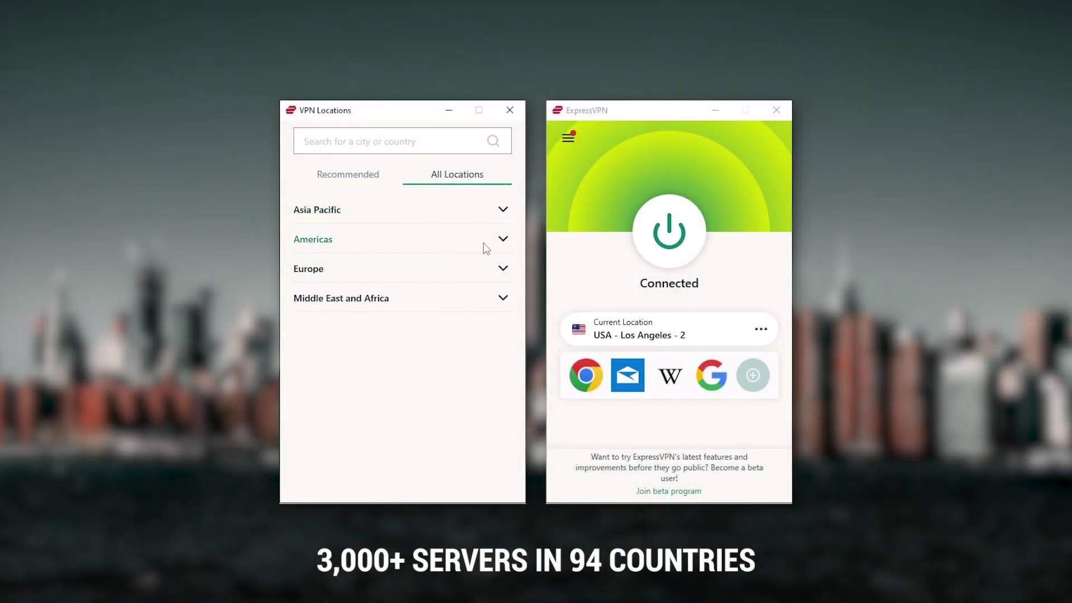
Step: Expand the Americas region and scroll through countries like Chile, Argentina, Bolivia and Peru
{"action": "left_click", "coordinate": [497, 242]}
{"action": "scroll", "coordinate": [433, 297], "scroll_direction": "down", "scroll_amount": 5}
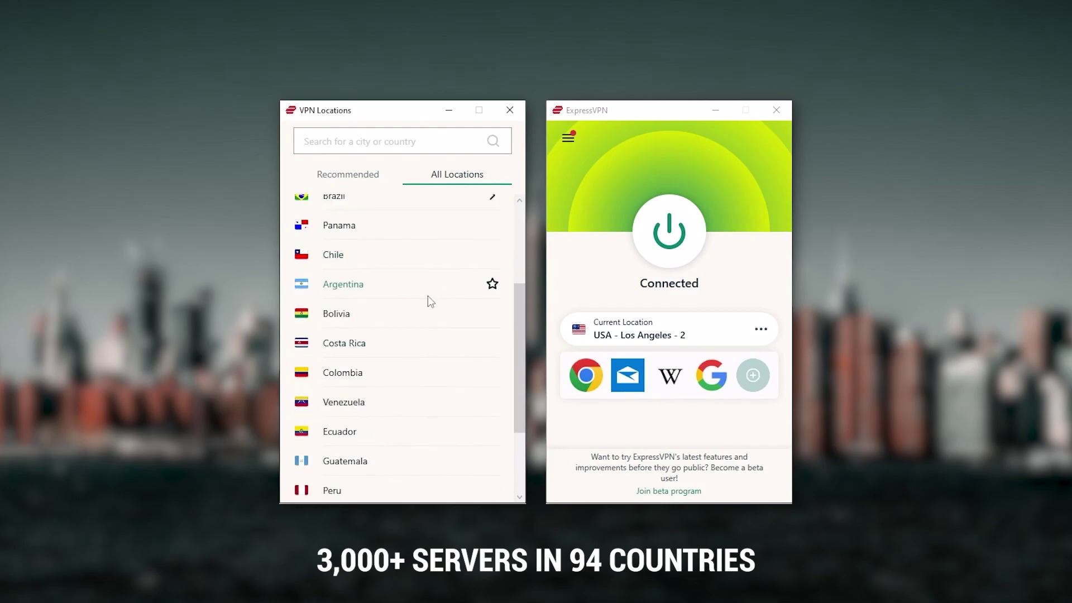
{"action": "scroll", "coordinate": [428, 296], "scroll_direction": "down", "scroll_amount": 3}
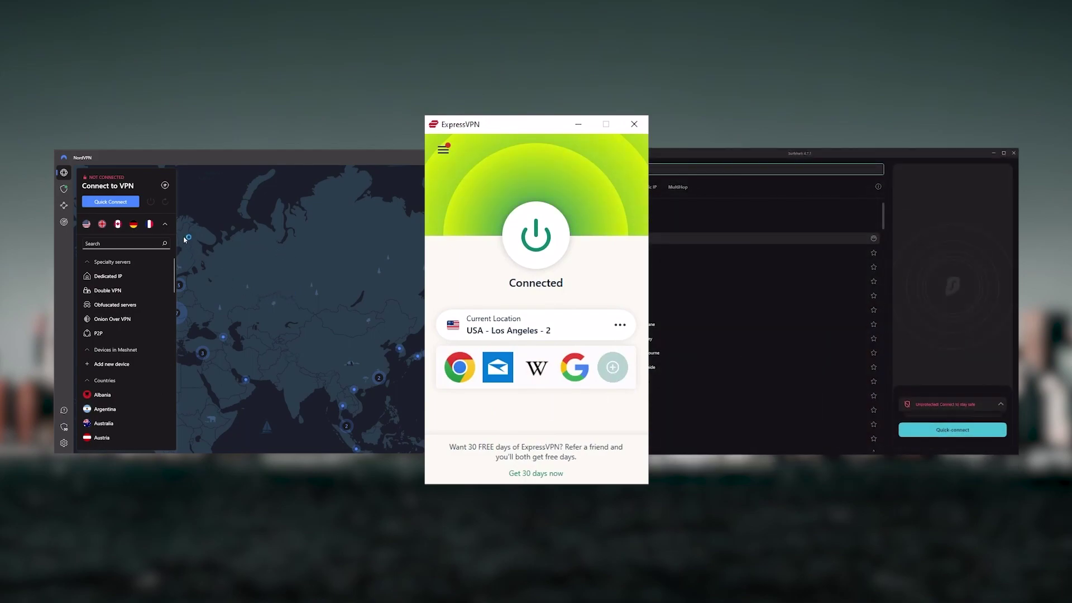
Step: Collapse NordVPN's server list and pan its map toward Europe
{"action": "left_click", "coordinate": [165, 224]}
{"action": "scroll", "coordinate": [726, 310], "scroll_direction": "down", "scroll_amount": 3}
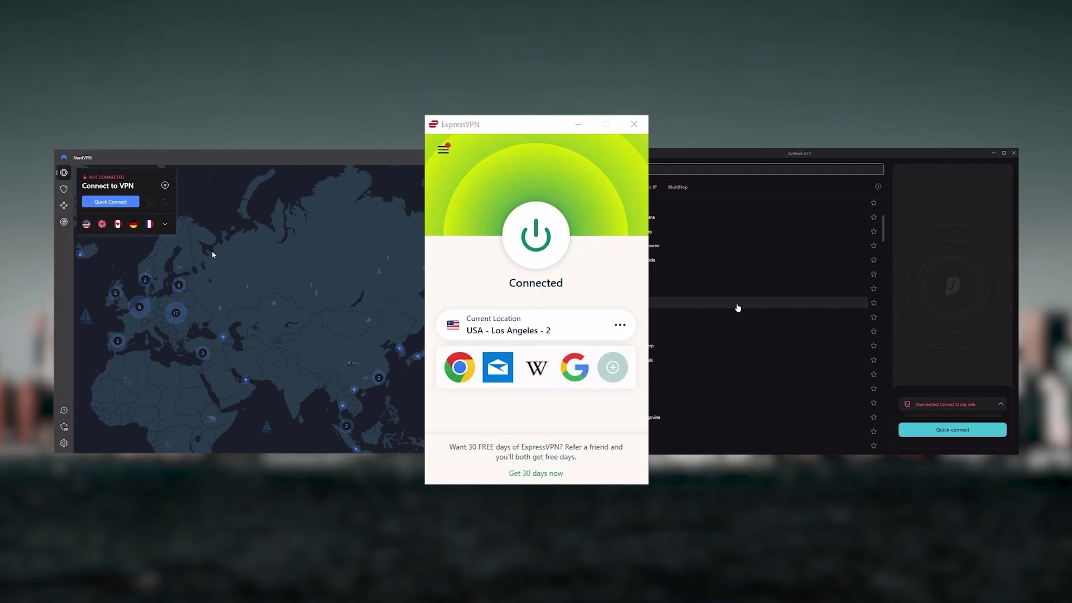
{"action": "scroll", "coordinate": [726, 279], "scroll_direction": "up", "scroll_amount": 3}
{"action": "left_click_drag", "start_coordinate": [283, 346], "coordinate": [218, 309]}
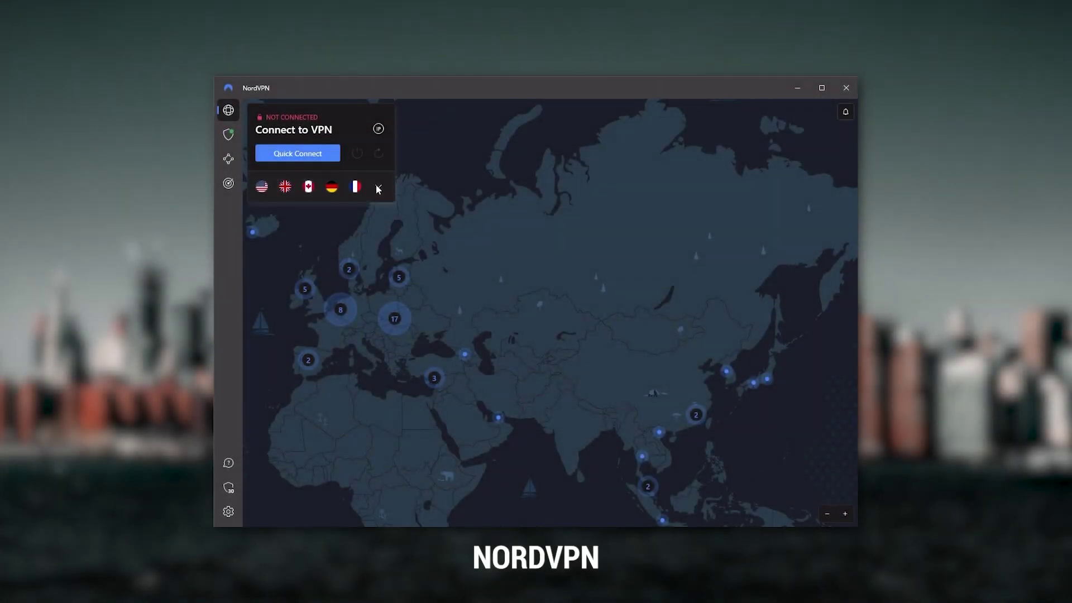
Step: Expand and re-collapse NordVPN's server list, then pan the map to Greenland and Iceland
{"action": "left_click", "coordinate": [378, 188]}
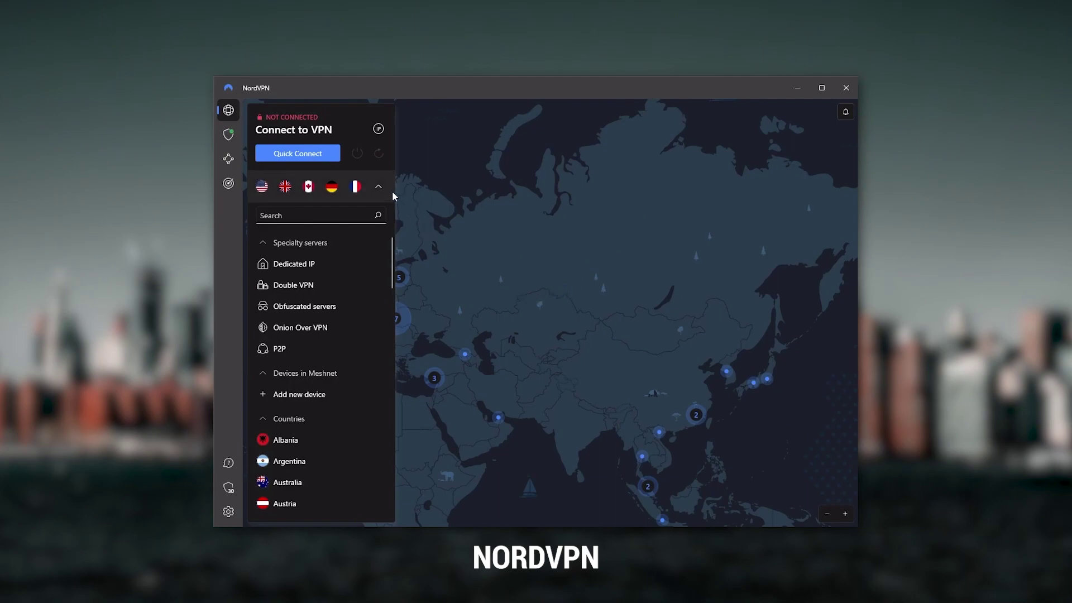
{"action": "left_click", "coordinate": [378, 186]}
{"action": "left_click_drag", "start_coordinate": [552, 371], "coordinate": [679, 398]}
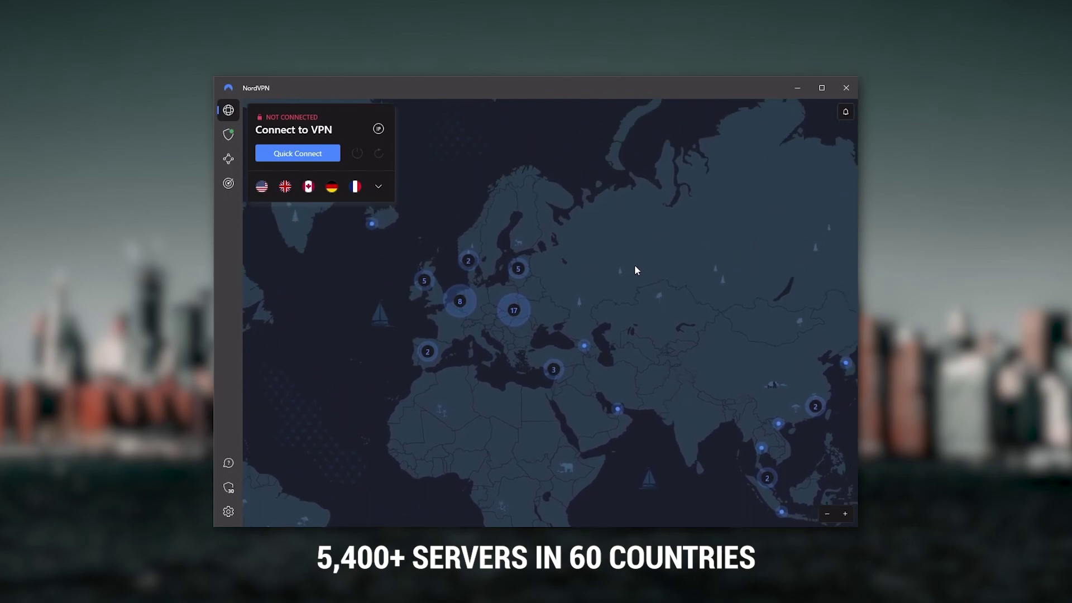
{"action": "left_click_drag", "start_coordinate": [637, 269], "coordinate": [754, 395]}
{"action": "left_click_drag", "start_coordinate": [414, 287], "coordinate": [443, 292]}
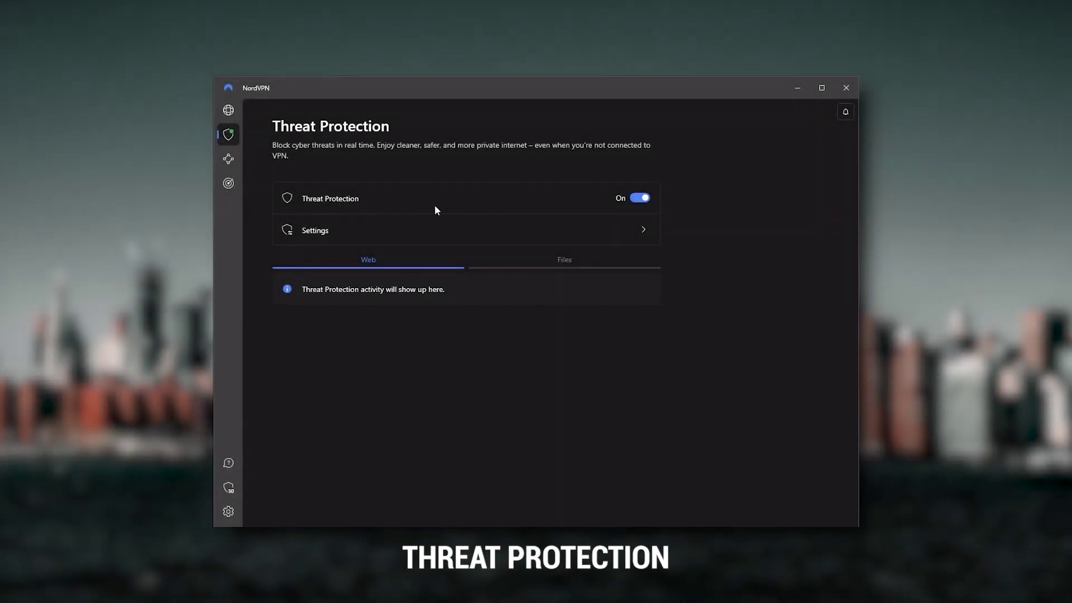
Step: Open NordVPN's Threat Protection settings, then expand the country and server list
{"action": "left_click", "coordinate": [369, 234]}
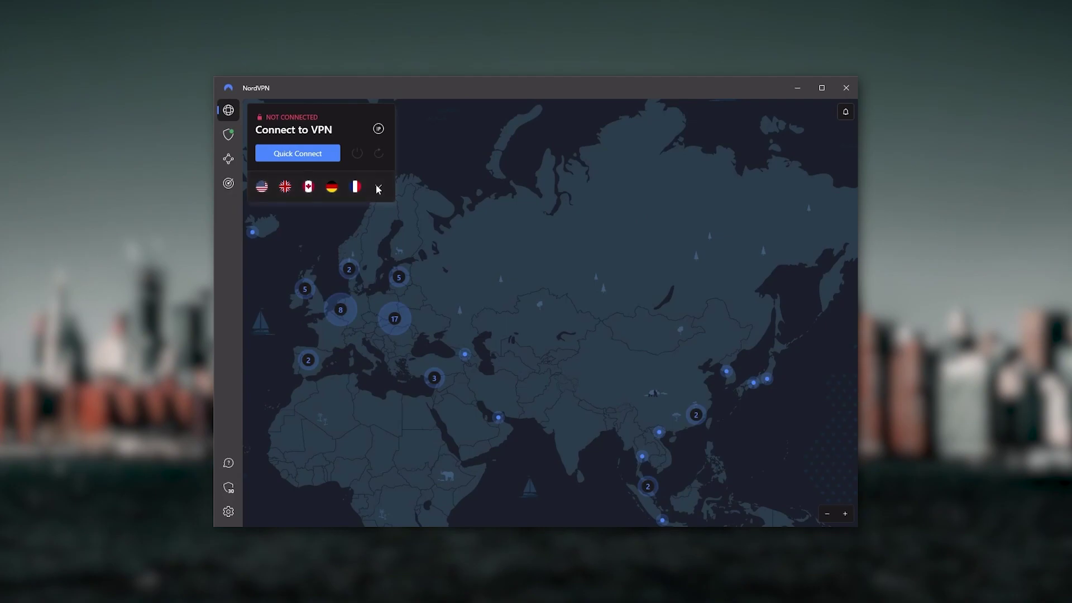
{"action": "left_click", "coordinate": [378, 187]}
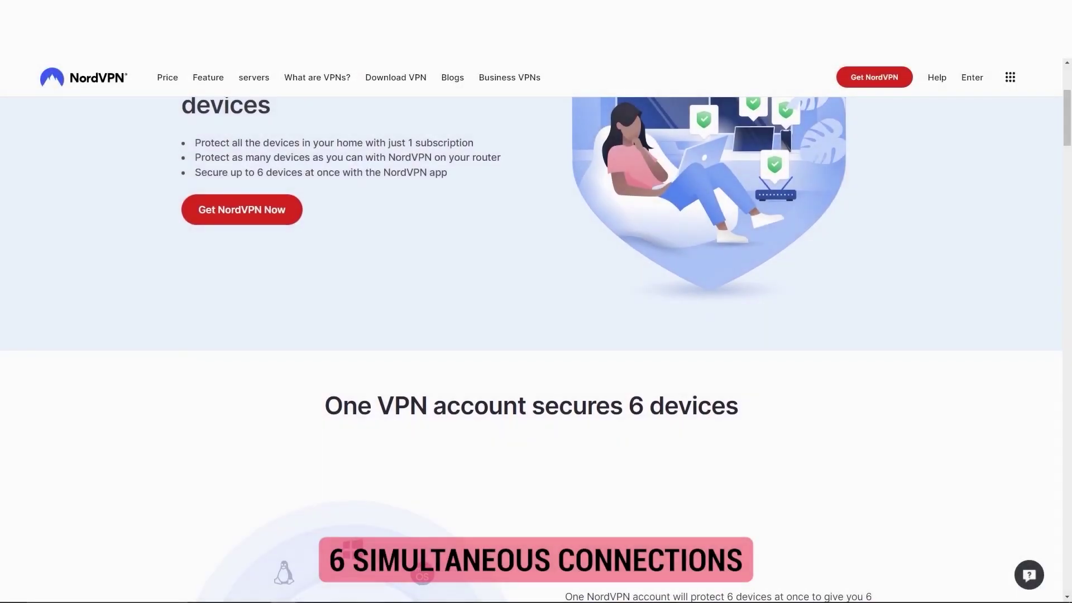
Step: Scroll the NordVPN site to the six-device section, then expand and collapse the app's server list
{"action": "scroll", "coordinate": [531, 335], "scroll_direction": "down", "scroll_amount": 1}
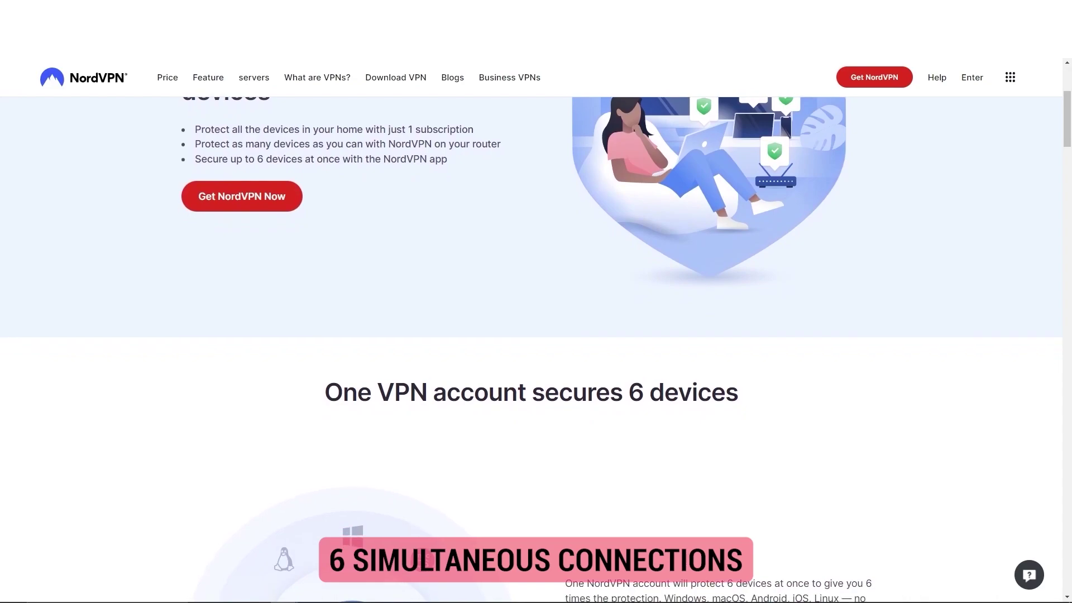
{"action": "scroll", "coordinate": [530, 335], "scroll_direction": "down", "scroll_amount": 1}
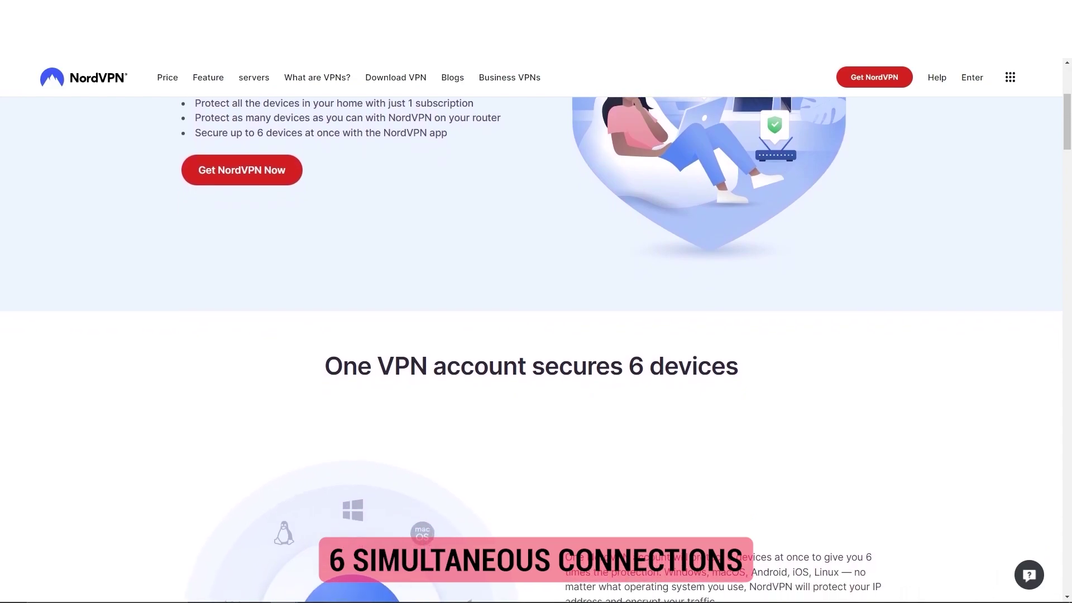
{"action": "scroll", "coordinate": [536, 301], "scroll_direction": "down", "scroll_amount": 1}
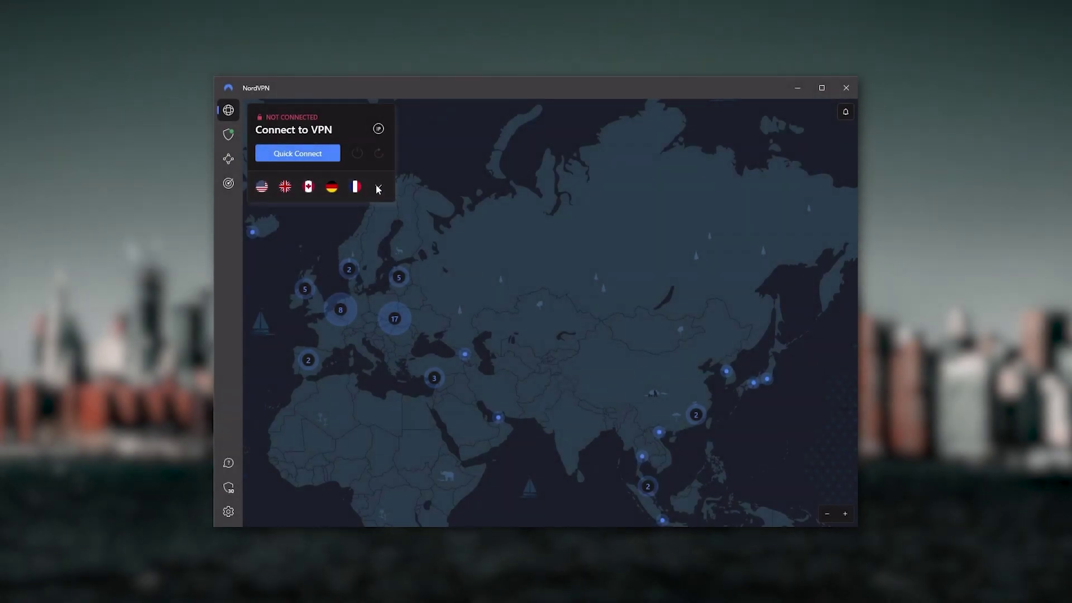
{"action": "left_click", "coordinate": [378, 187]}
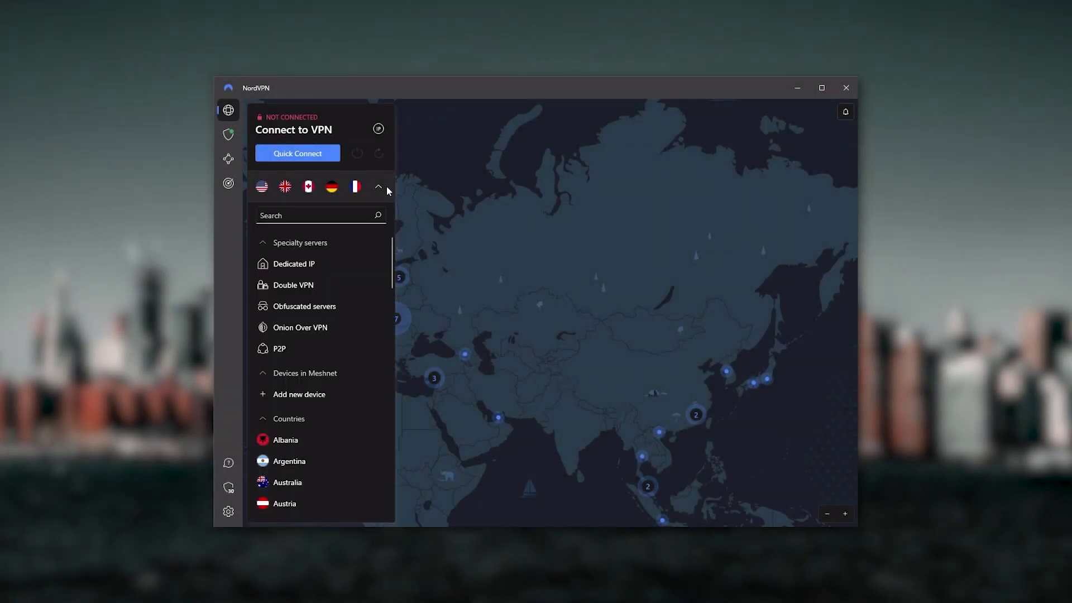
{"action": "left_click", "coordinate": [386, 188]}
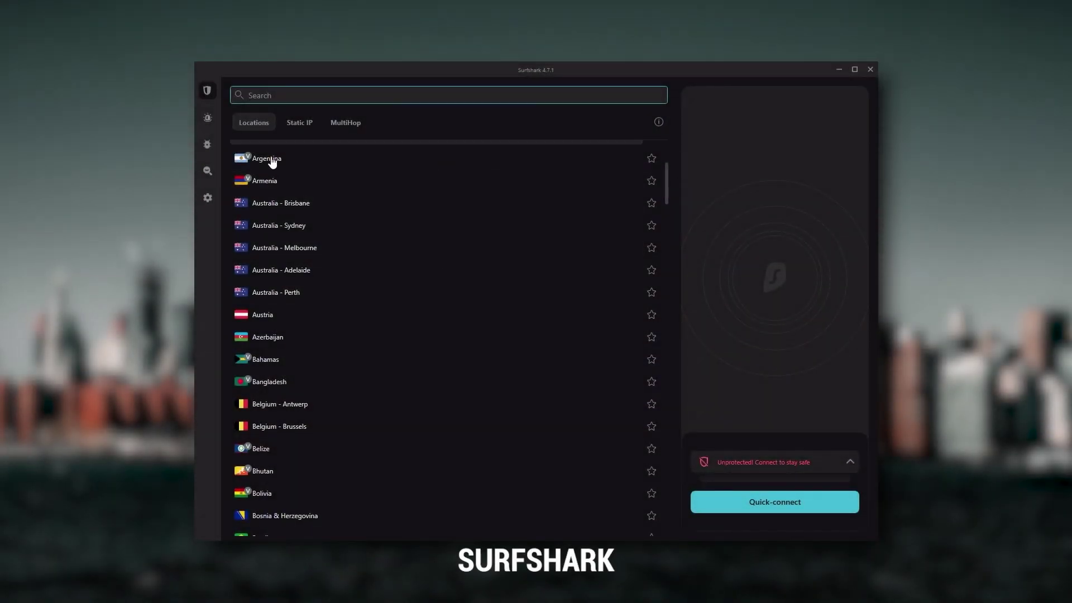
Step: Bring up Surfshark's 'The best VPN for multiple devices with unlimited connections' web page
{"action": "mouse_move", "coordinate": [222, 118]}
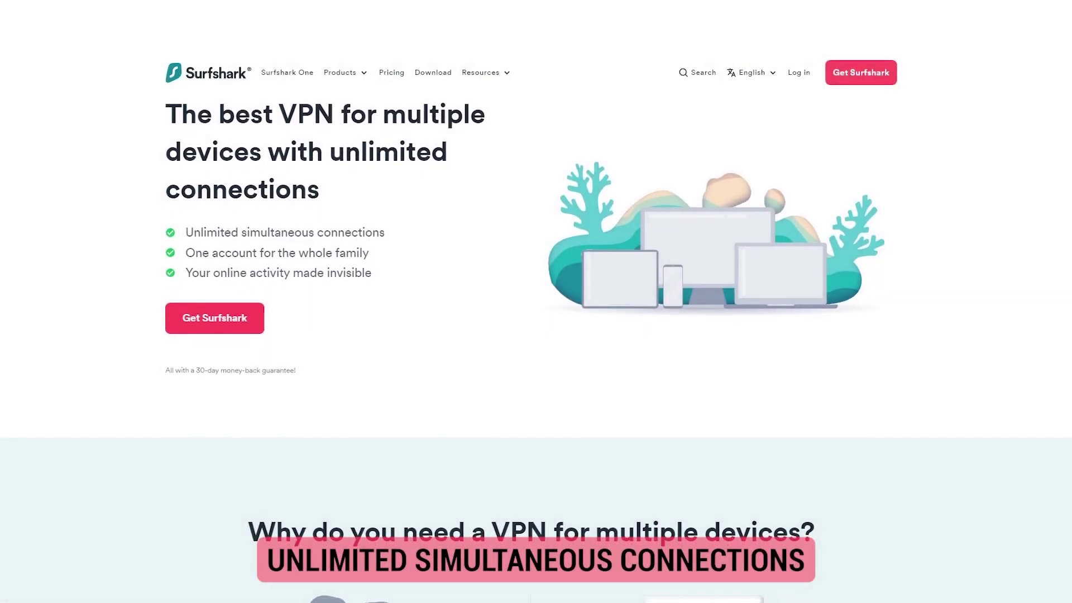
Step: Scroll the multi-device page down to 'Why do you need a VPN for multiple devices?'
{"action": "scroll", "coordinate": [536, 302], "scroll_direction": "down", "scroll_amount": 1}
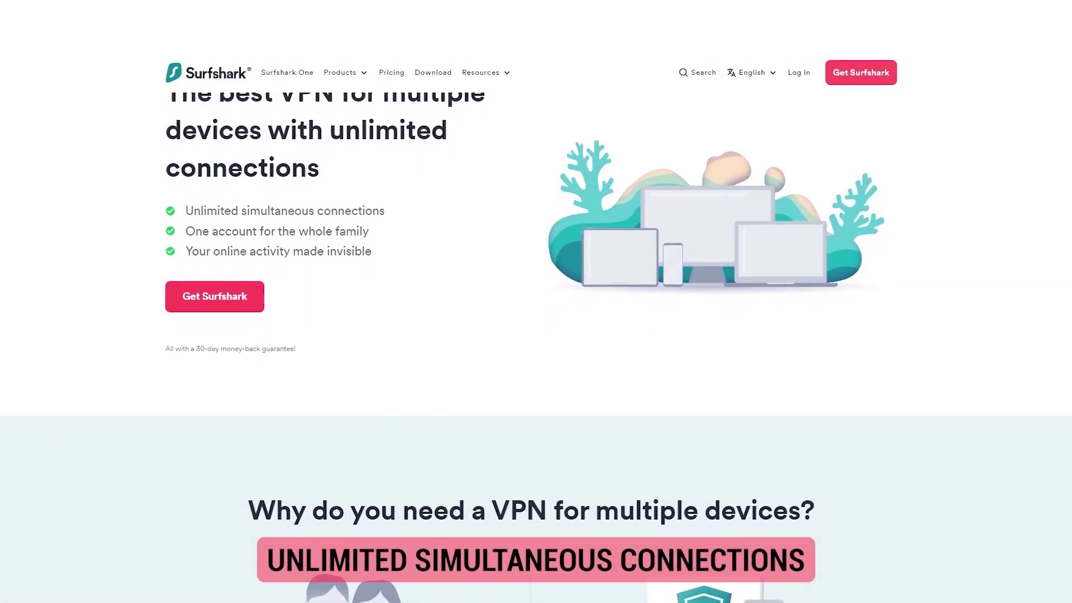
{"action": "scroll", "coordinate": [536, 301], "scroll_direction": "down", "scroll_amount": 1}
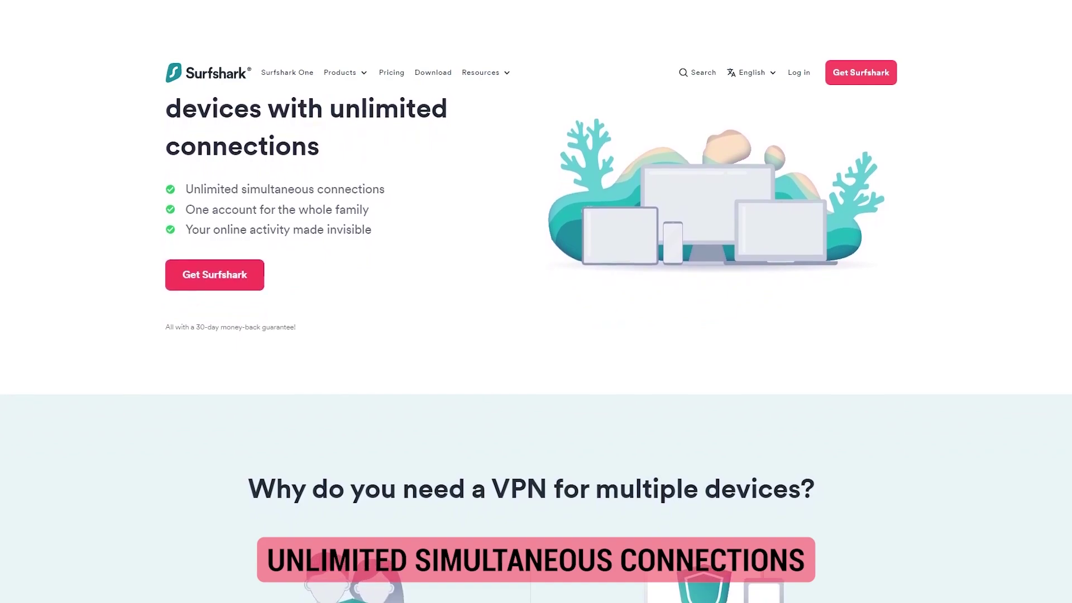
{"action": "scroll", "coordinate": [536, 302], "scroll_direction": "down", "scroll_amount": 1}
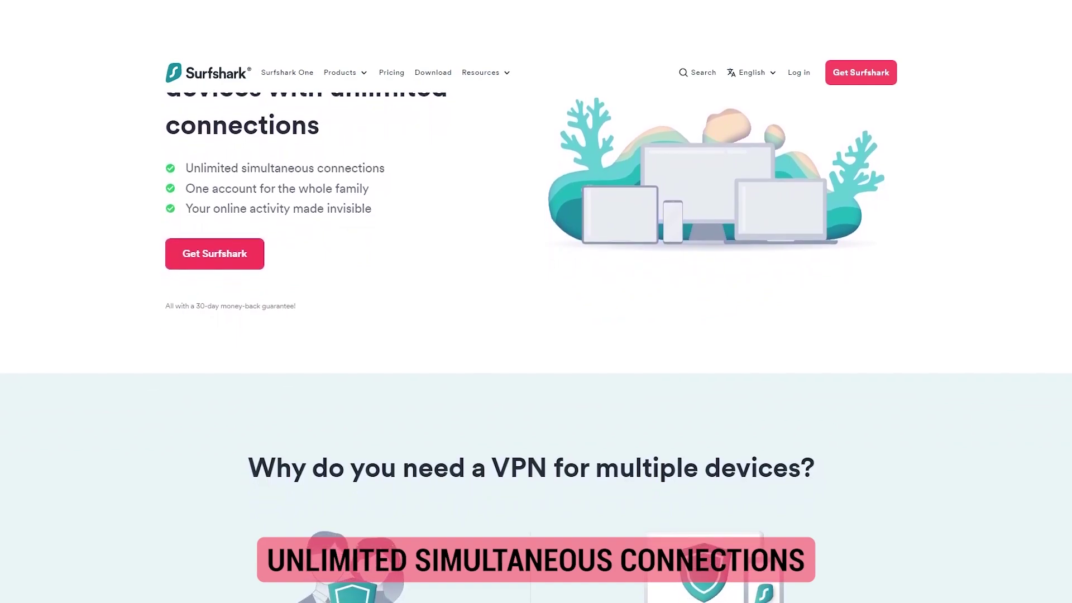
{"action": "scroll", "coordinate": [536, 302], "scroll_direction": "down", "scroll_amount": 1}
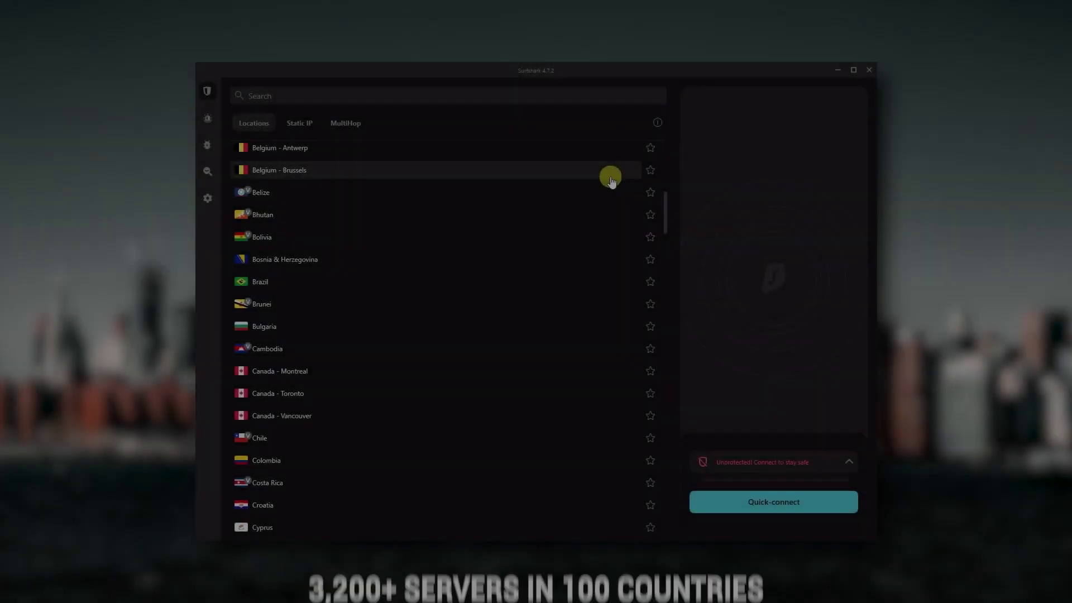
Step: Scroll the locations list, then turn off CleanWeb ad and tracker blocking in VPN settings
{"action": "scroll", "coordinate": [603, 182], "scroll_direction": "down", "scroll_amount": 4}
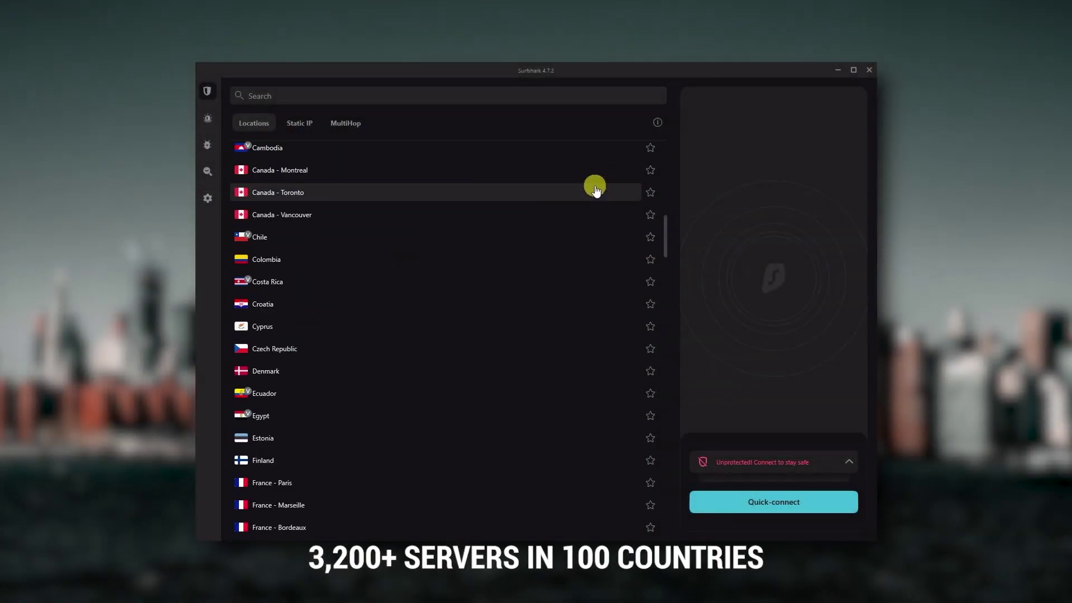
{"action": "scroll", "coordinate": [374, 237], "scroll_direction": "down", "scroll_amount": 8}
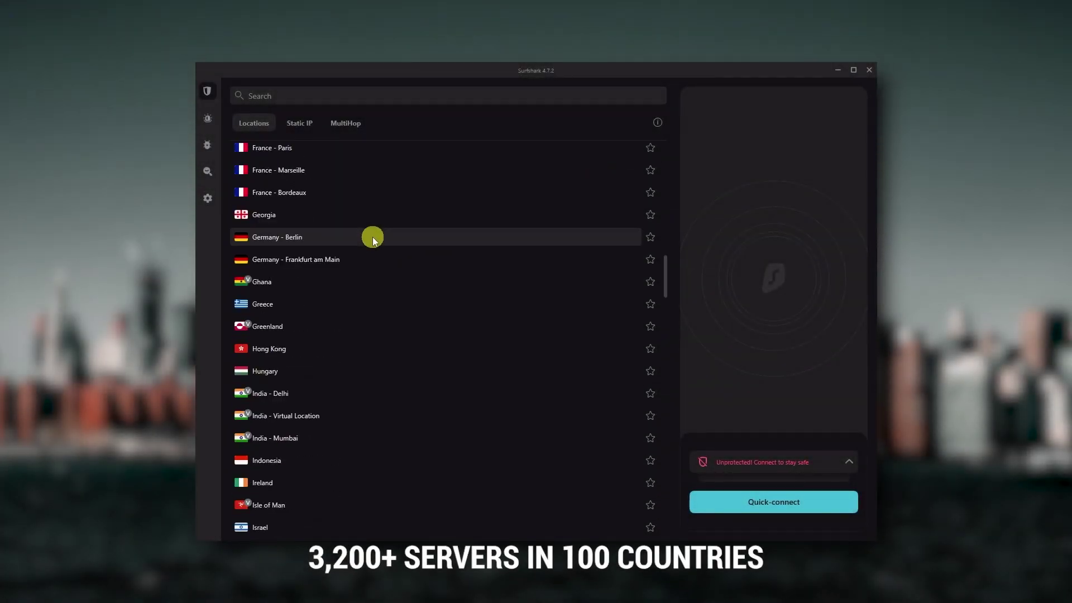
{"action": "scroll", "coordinate": [373, 237], "scroll_direction": "down", "scroll_amount": 3}
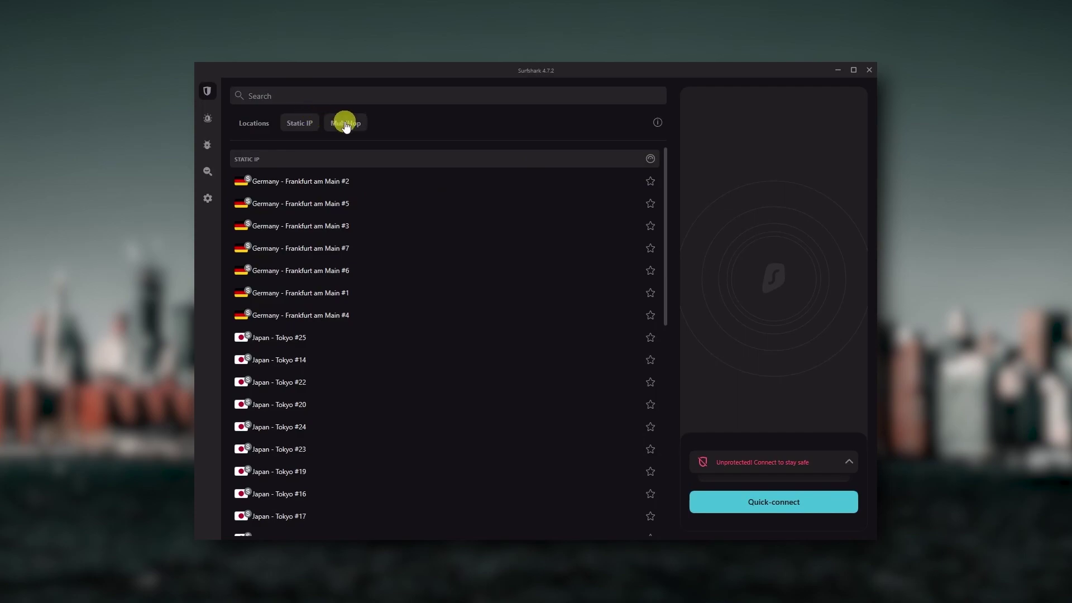
{"action": "left_click", "coordinate": [346, 120]}
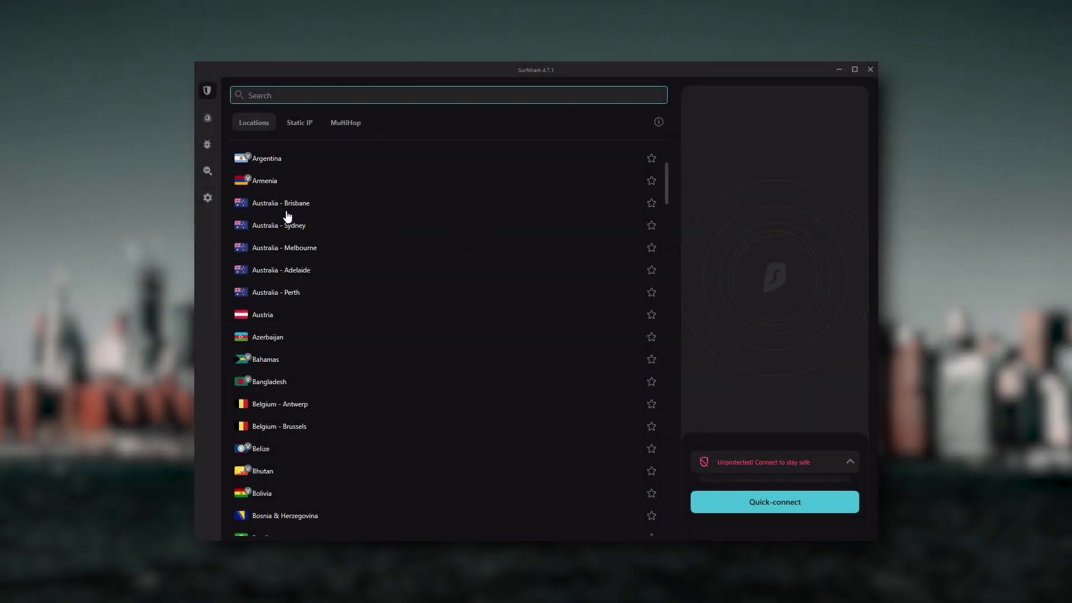
Step: Switch from Surfshark to the NordVPN app's not-connected map view
{"action": "mouse_move", "coordinate": [206, 206]}
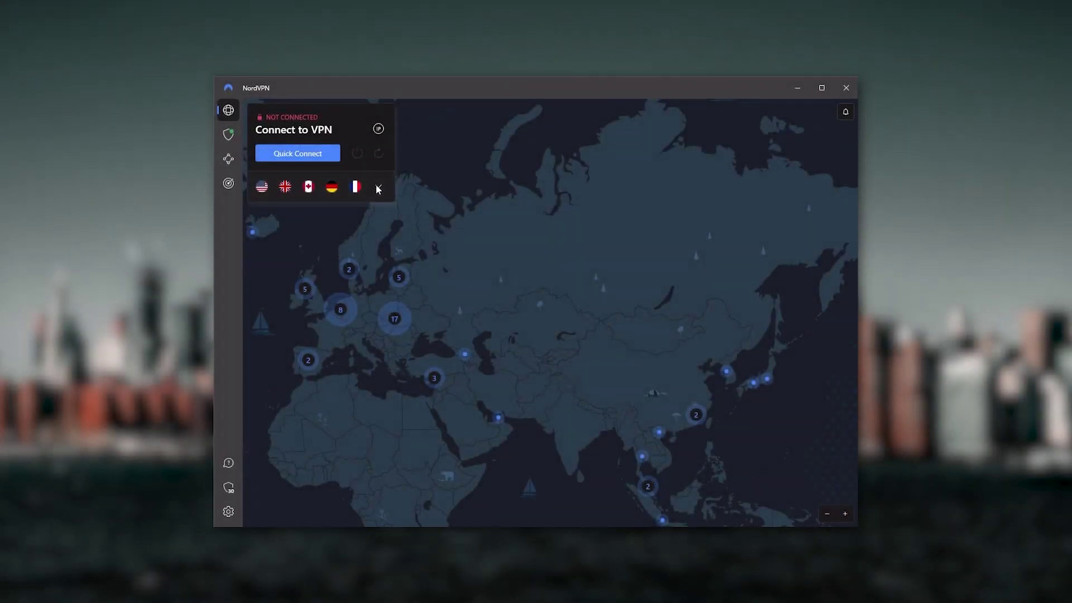
Step: Open and collapse NordVPN's server list, then pan the map to Greenland, Iceland and Europe
{"action": "left_click", "coordinate": [378, 188]}
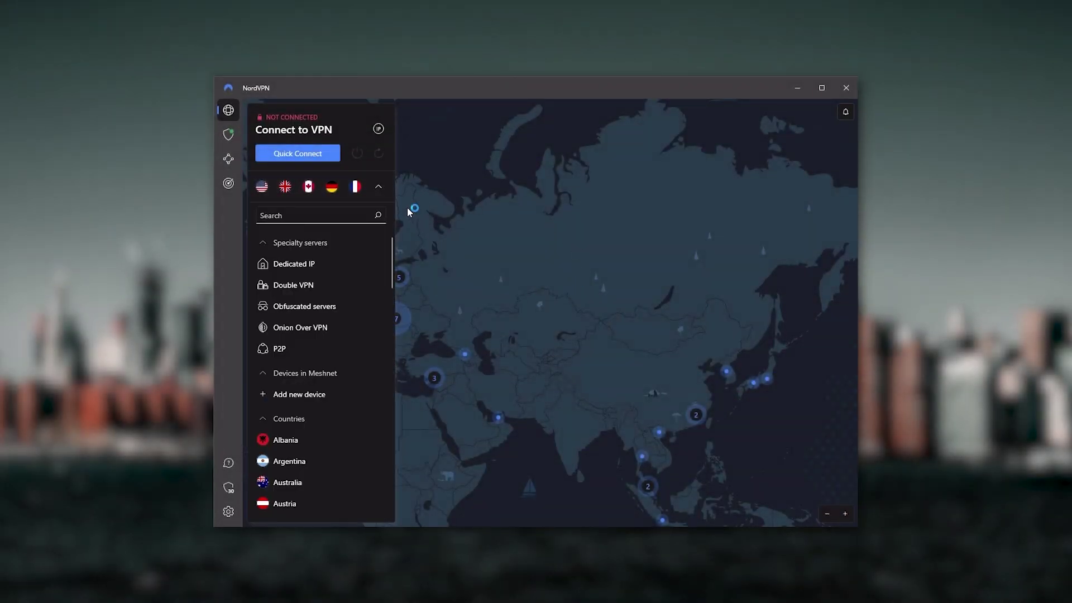
{"action": "left_click", "coordinate": [380, 186]}
{"action": "left_click_drag", "start_coordinate": [538, 335], "coordinate": [677, 395]}
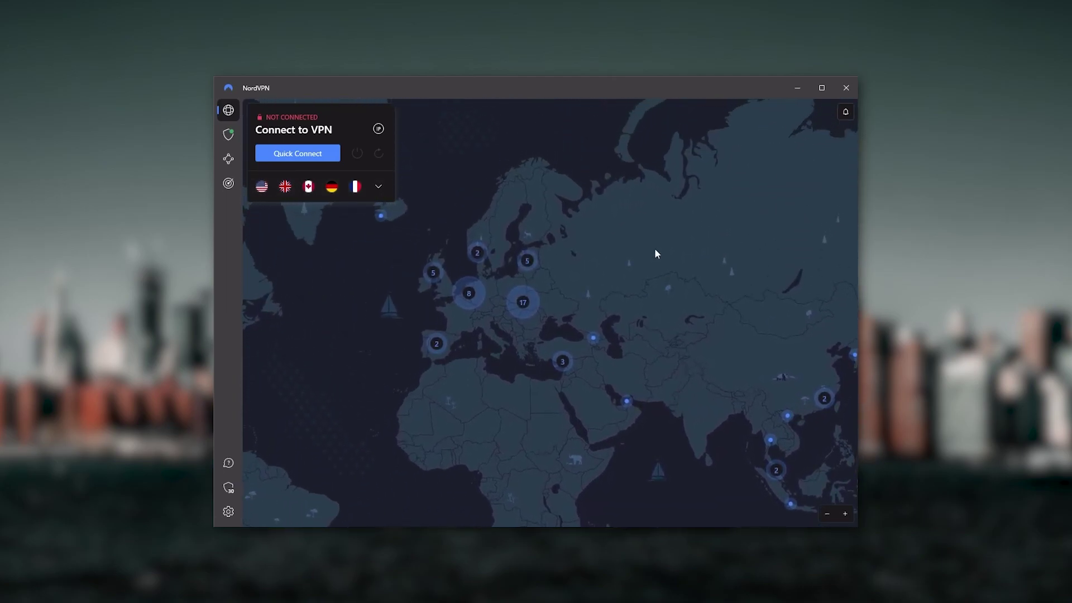
{"action": "left_click_drag", "start_coordinate": [656, 254], "coordinate": [696, 378]}
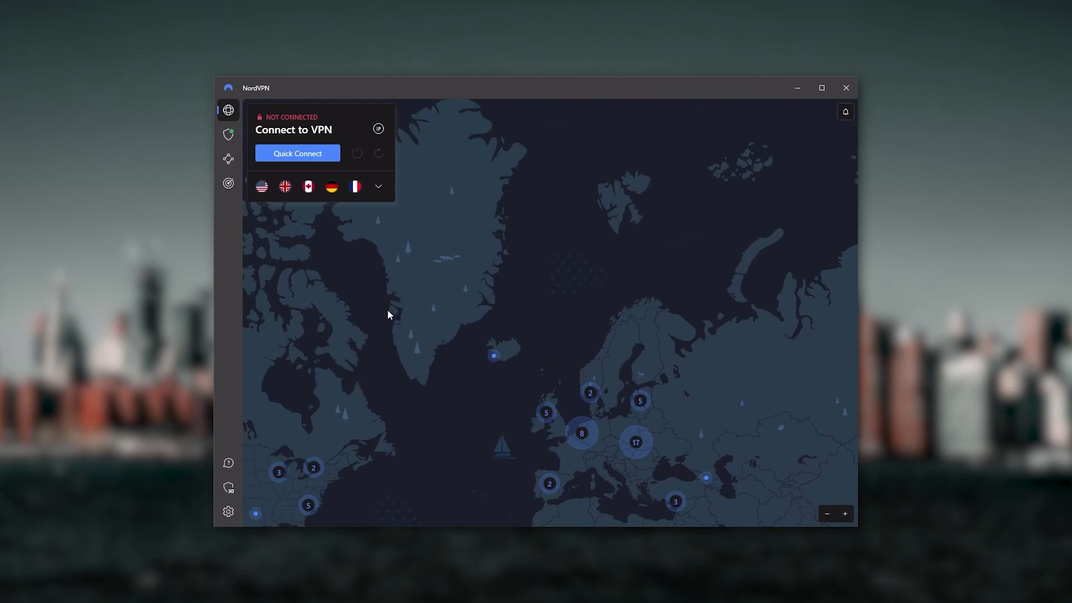
{"action": "left_click_drag", "start_coordinate": [388, 312], "coordinate": [458, 301]}
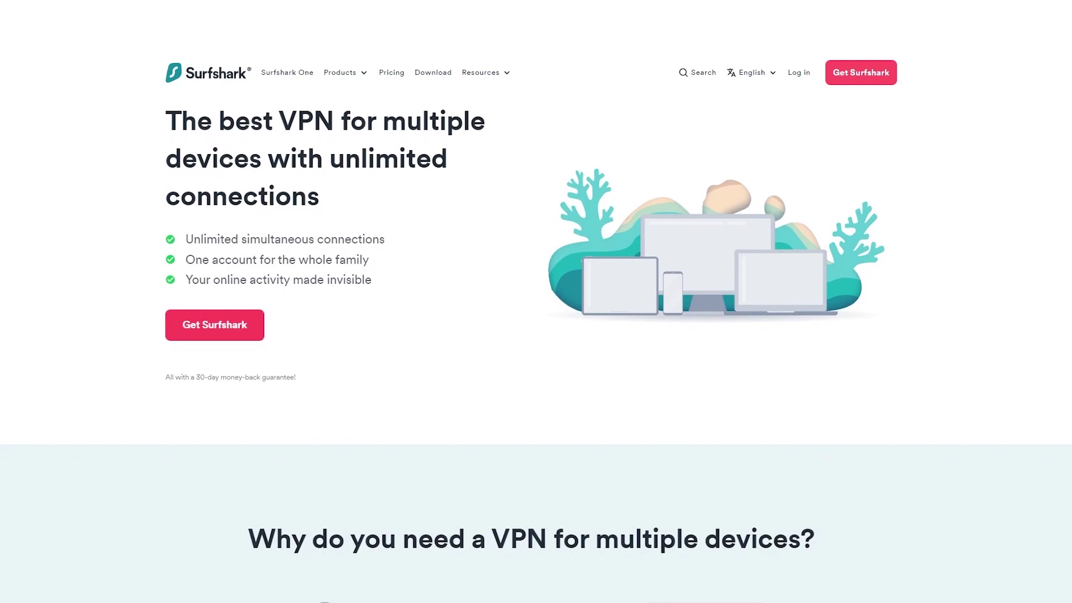
Step: Scroll Surfshark's multi-device page past the header toward 'Why do you need a VPN for multiple devices?'
{"action": "scroll", "coordinate": [536, 336], "scroll_direction": "down", "scroll_amount": 1}
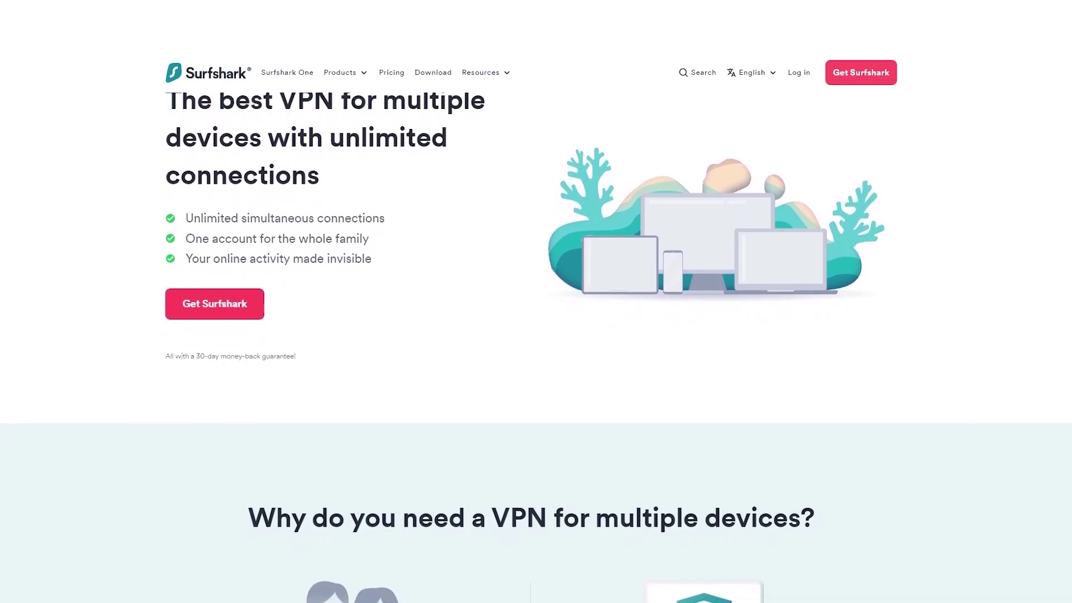
{"action": "scroll", "coordinate": [536, 335], "scroll_direction": "down", "scroll_amount": 1}
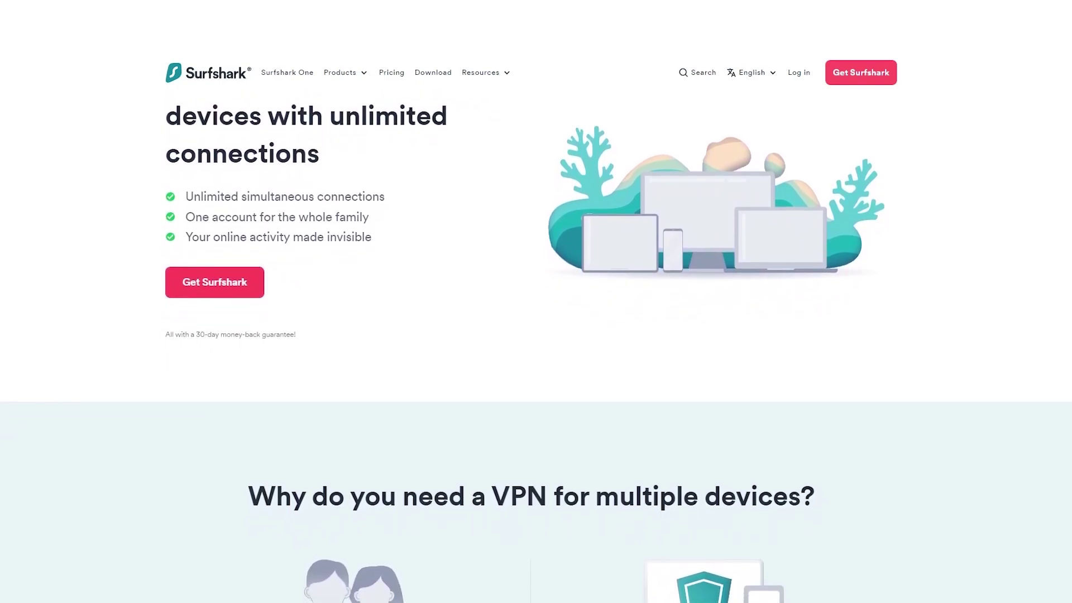